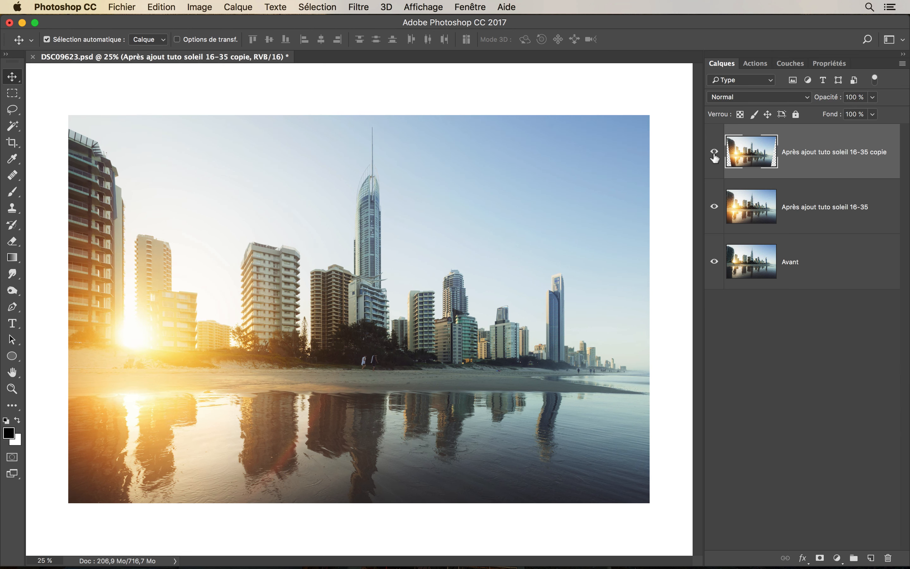
Step: Expand the canvas symmetrically on all four sides with the Crop tool, bringing back hidden parts of the straightened photo
left_click(714, 152)
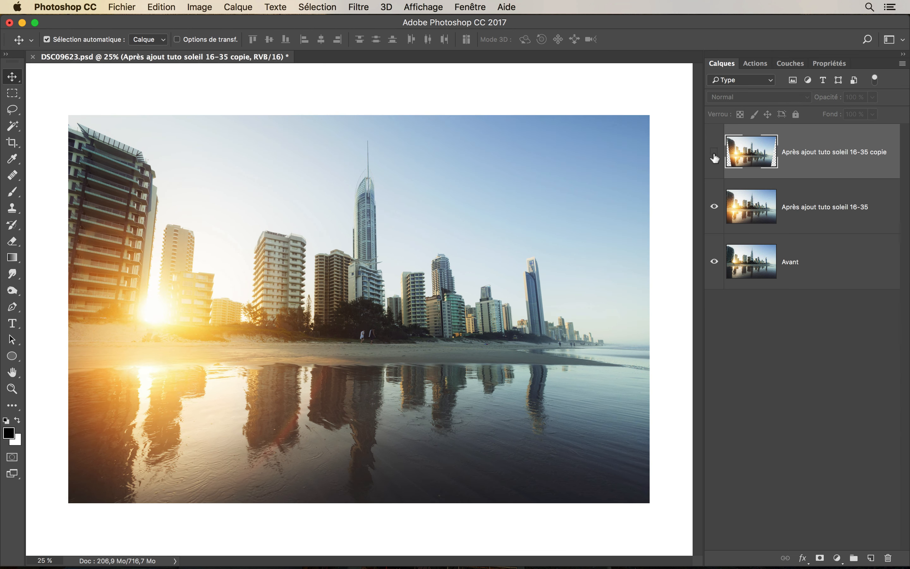
left_click(713, 153)
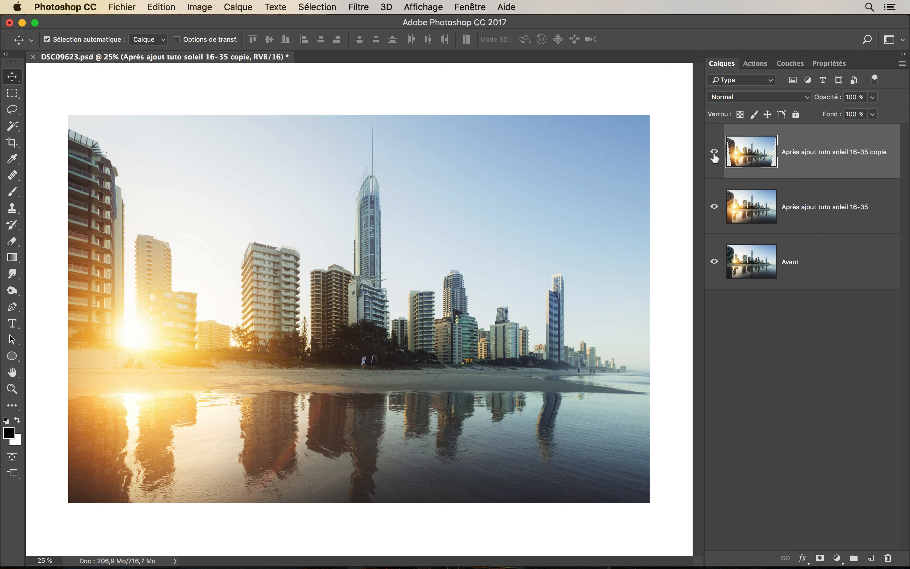
left_click(14, 145)
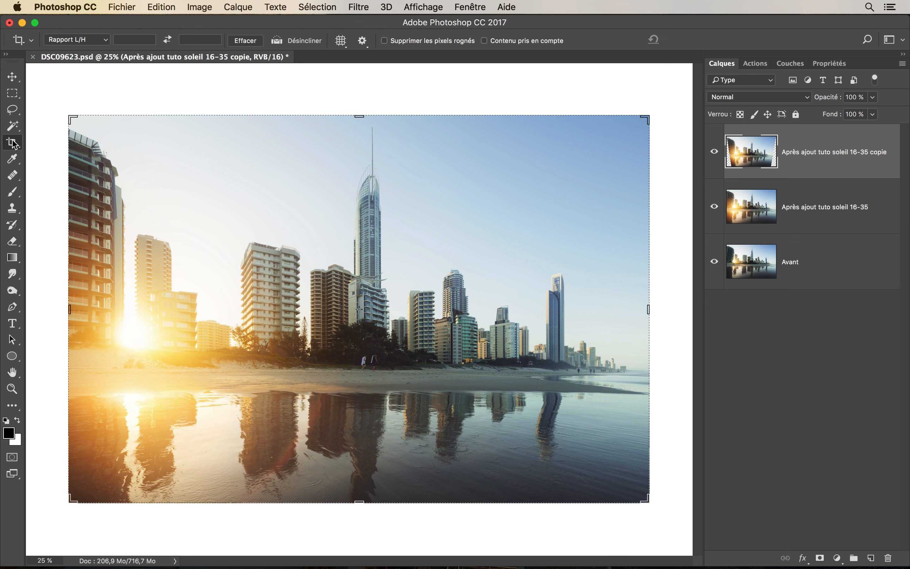
key("super+minus")
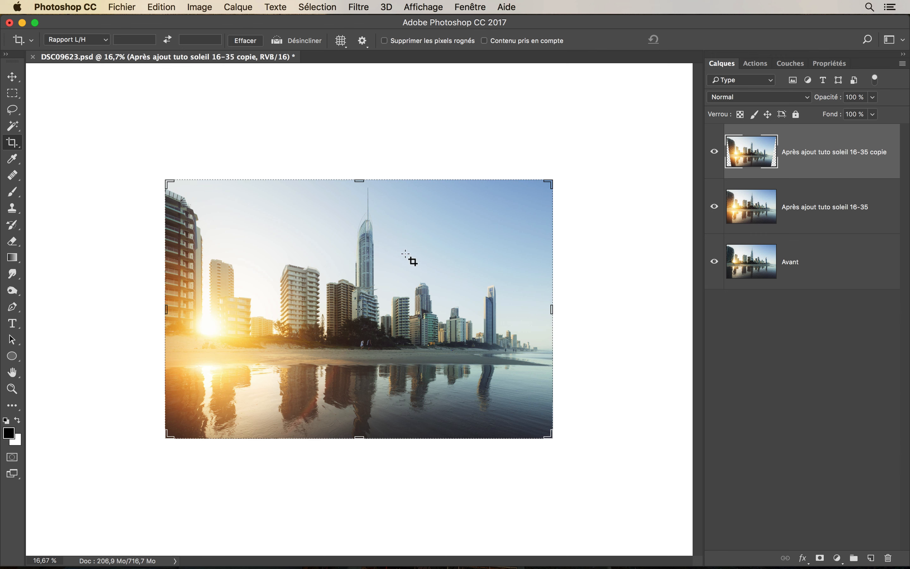
left_click(550, 309)
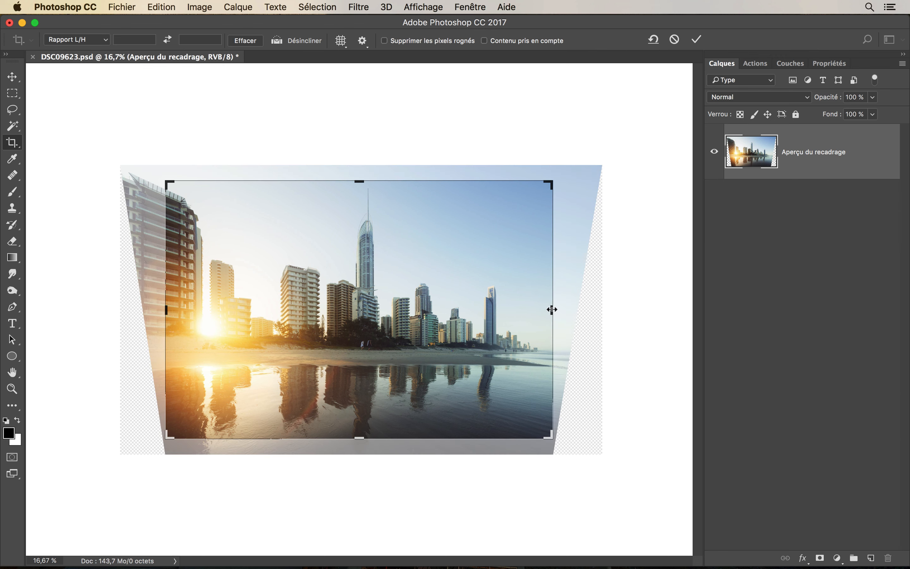
left_click_drag(551, 309, 552, 309)
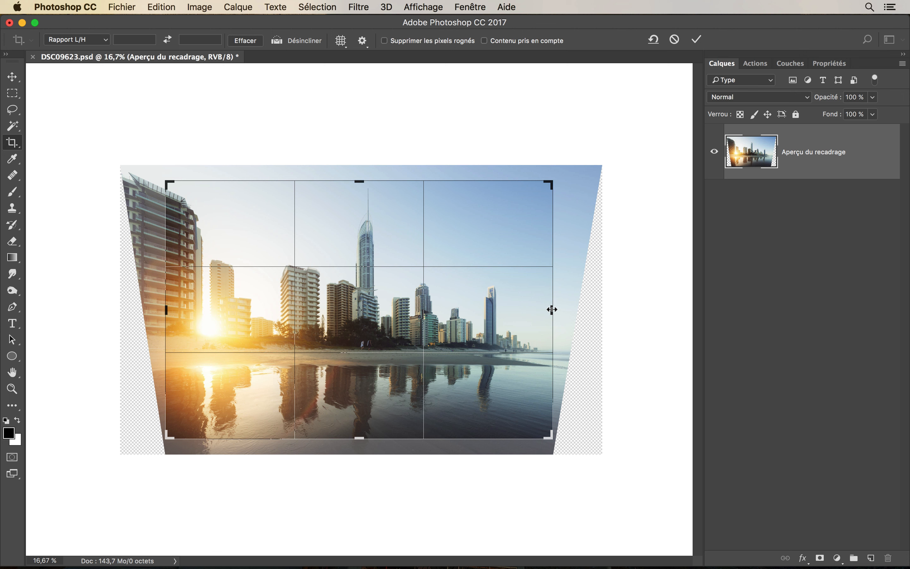
left_click_drag(552, 310, 570, 308)
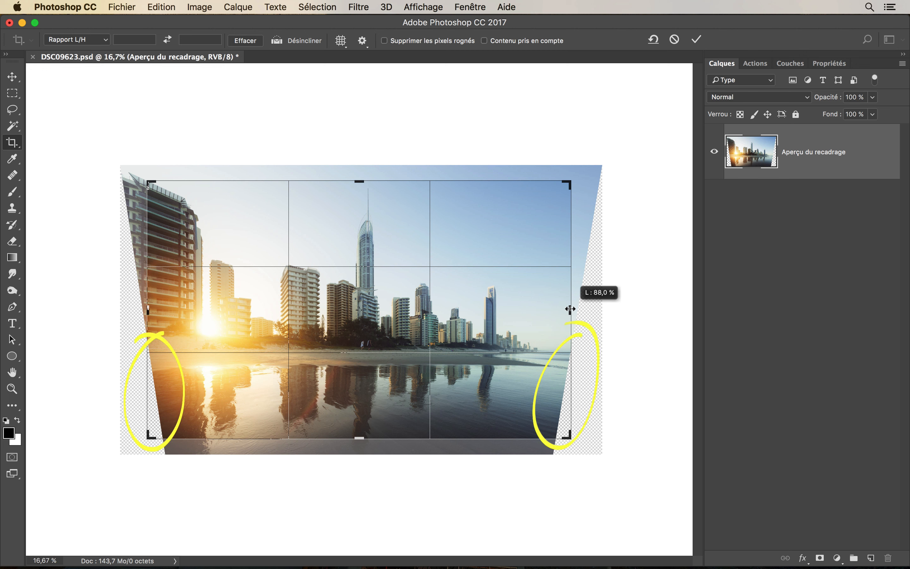
left_click_drag(569, 309, 570, 309)
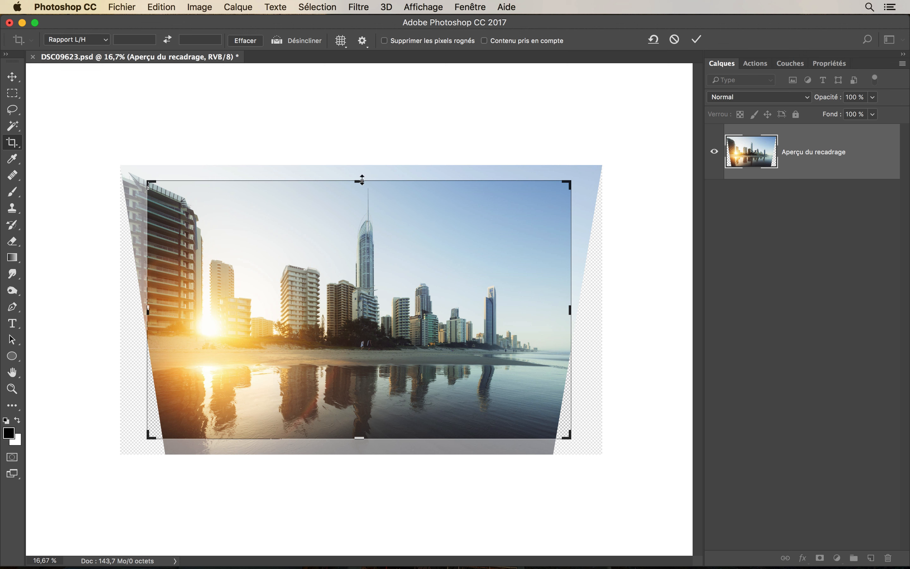
left_click_drag(361, 179, 360, 164)
left_click(696, 39)
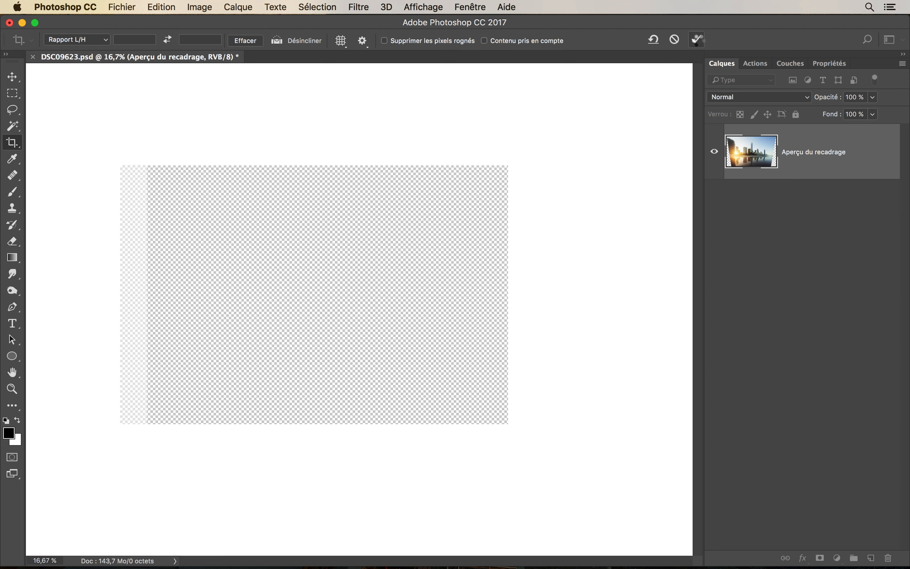
Step: Compare the original framing with the expanded crop by undoing and redoing the crop
key("super+z")
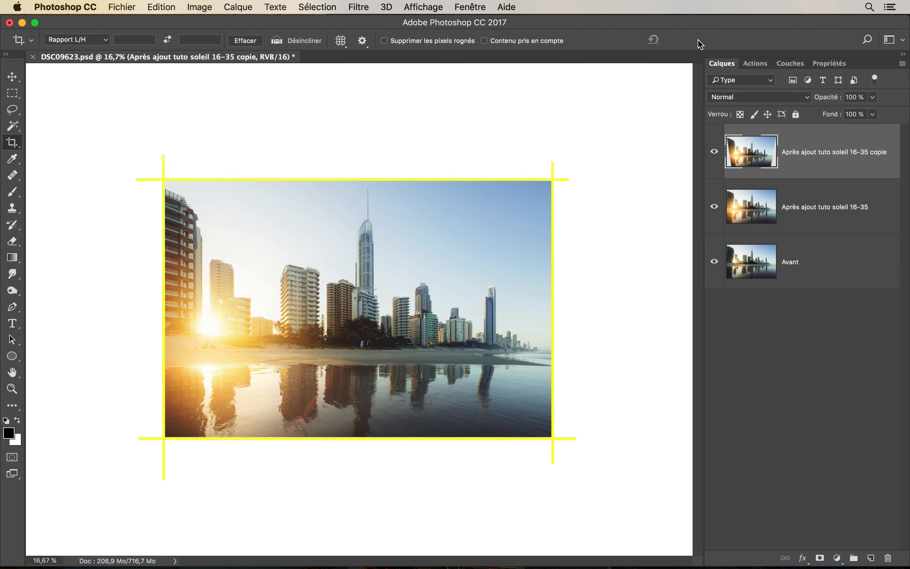
key("super+z")
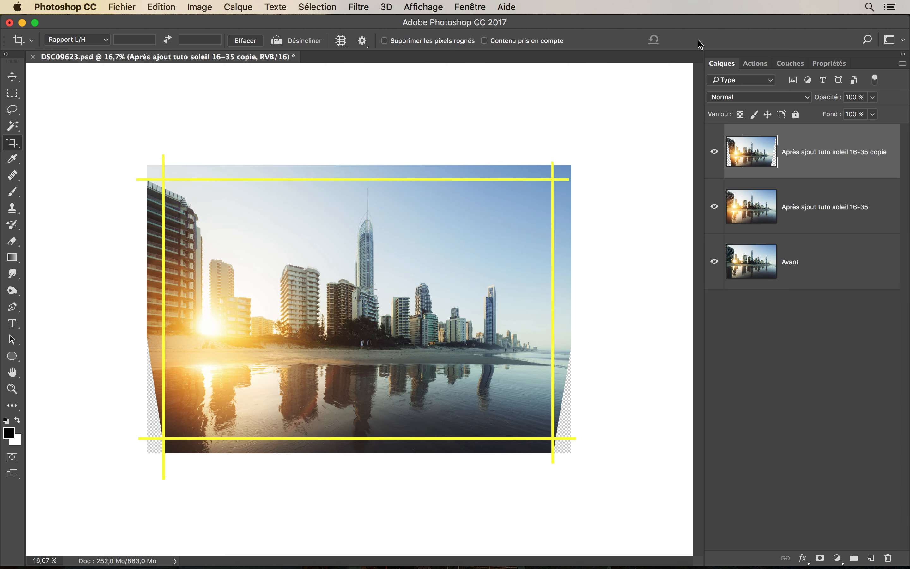
key("super+z")
key("super+z")
key("super+z")
key("super+z")
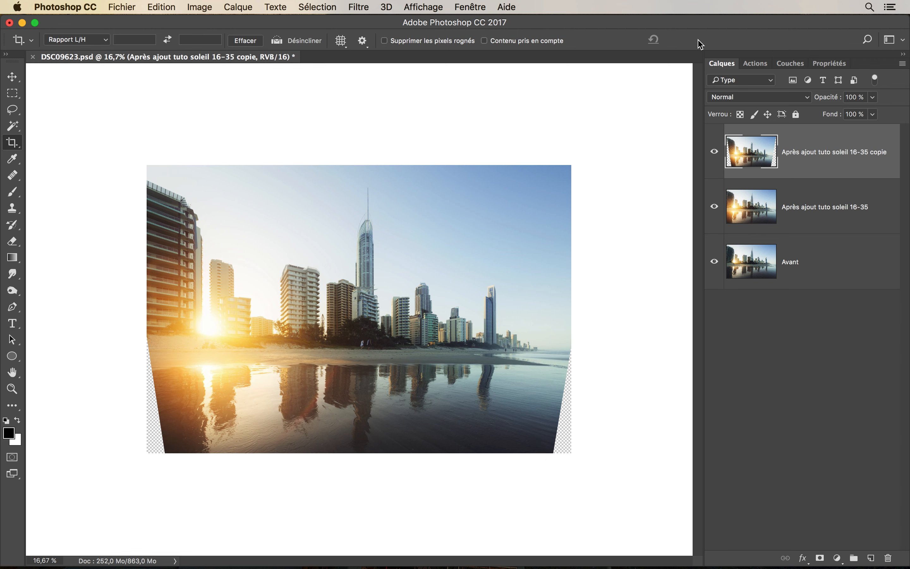
Step: Select the lower-right beach area including the transparent wedge with a rectangular marquee, and feather the selection by 30 pixels
key("super+plus")
key("super+plus")
key("super+plus")
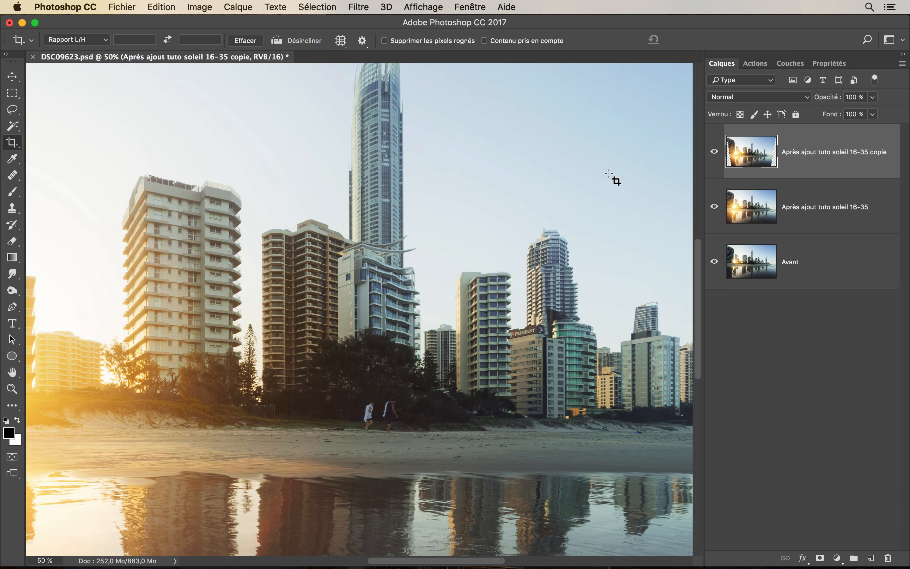
left_click_drag(613, 178, 331, 122)
left_click_drag(617, 253, 358, 96)
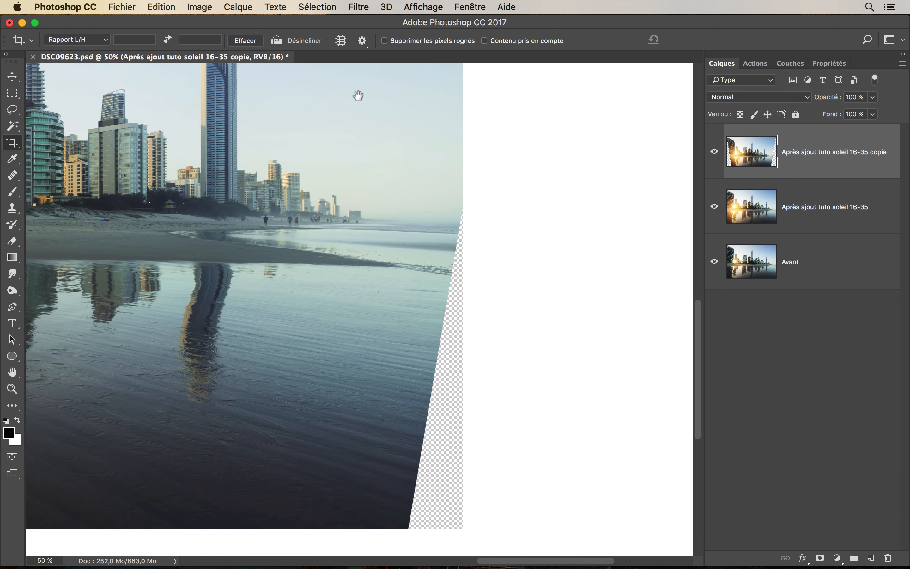
left_click(12, 93)
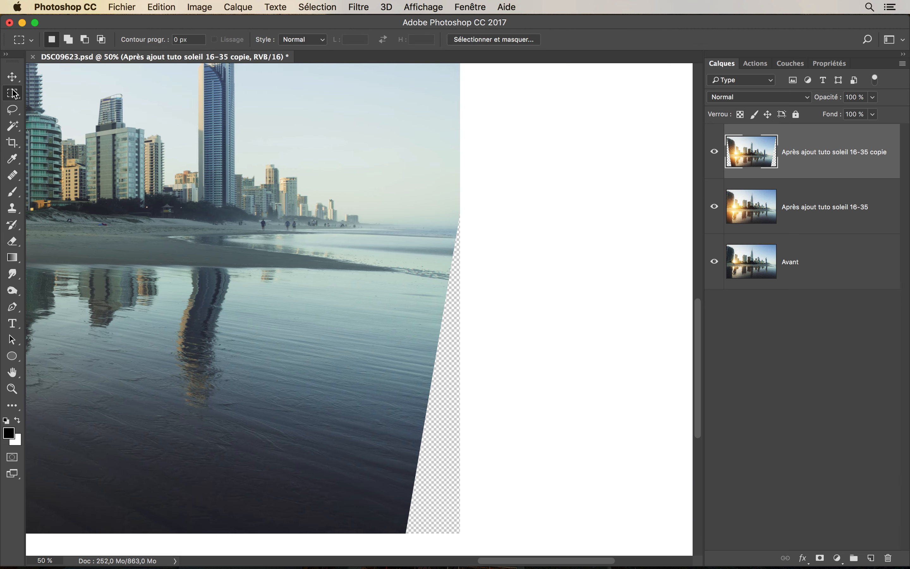
left_click_drag(473, 541, 273, 185)
right_click(390, 314)
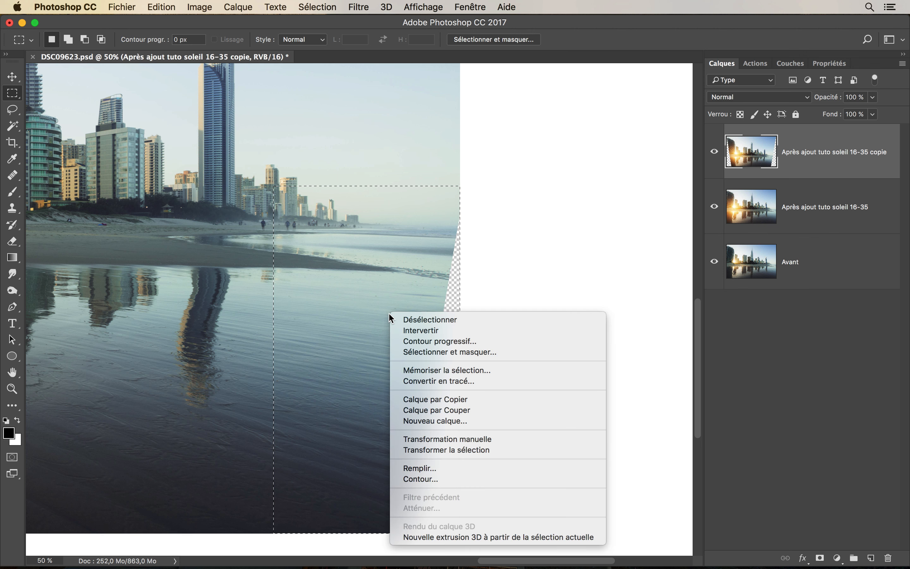
left_click(431, 340)
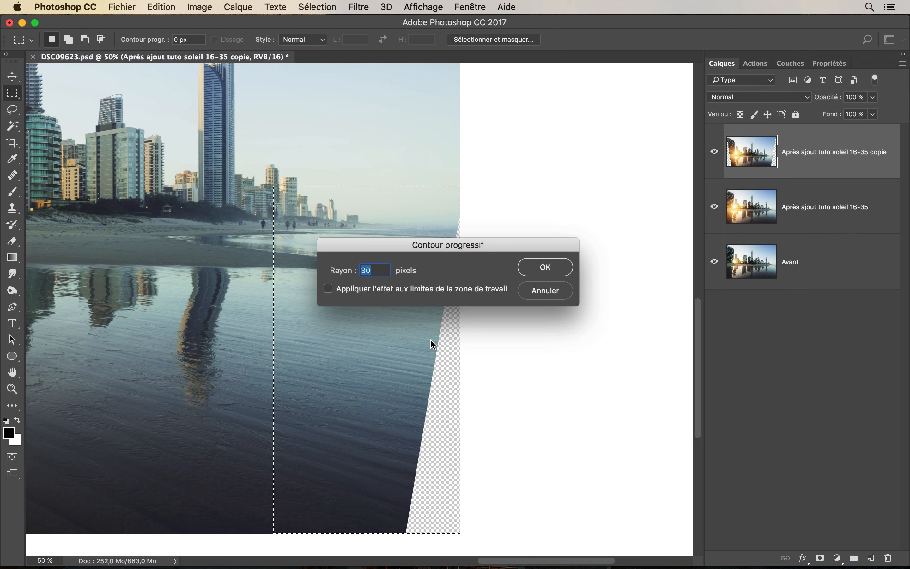
left_click(544, 267)
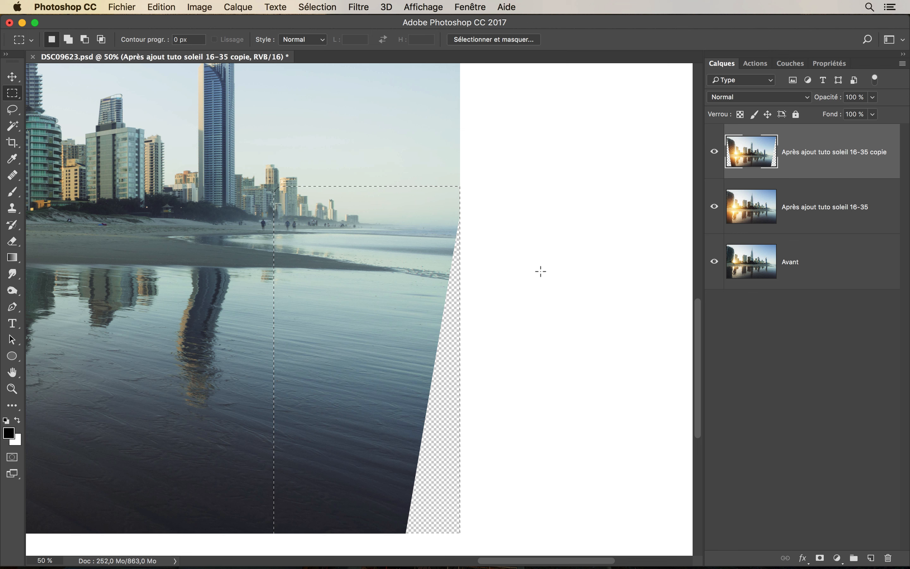
Step: Copy the feathered selection to a new layer and warp its lower-right corner and right edge outward to cover the transparent wedge
key("super+j")
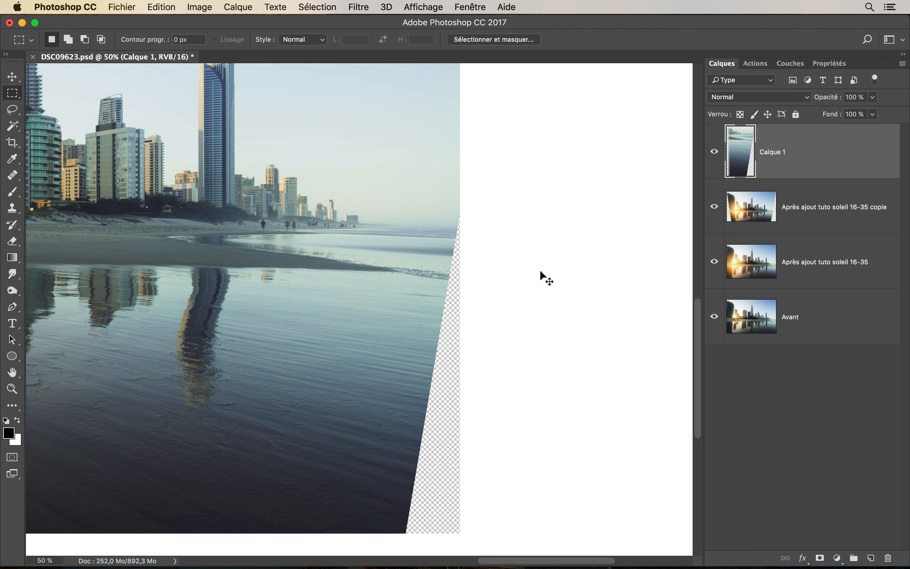
key("ctrl+t")
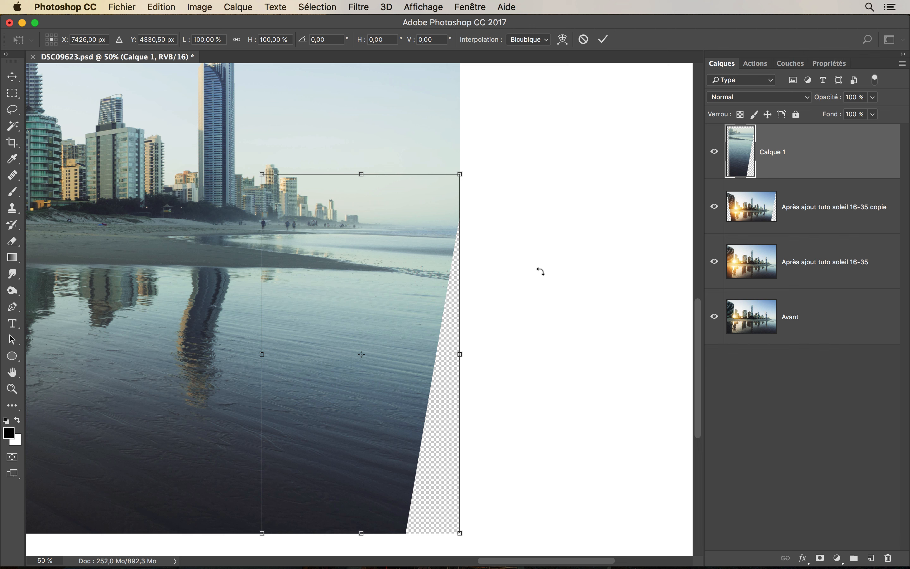
left_click(562, 40)
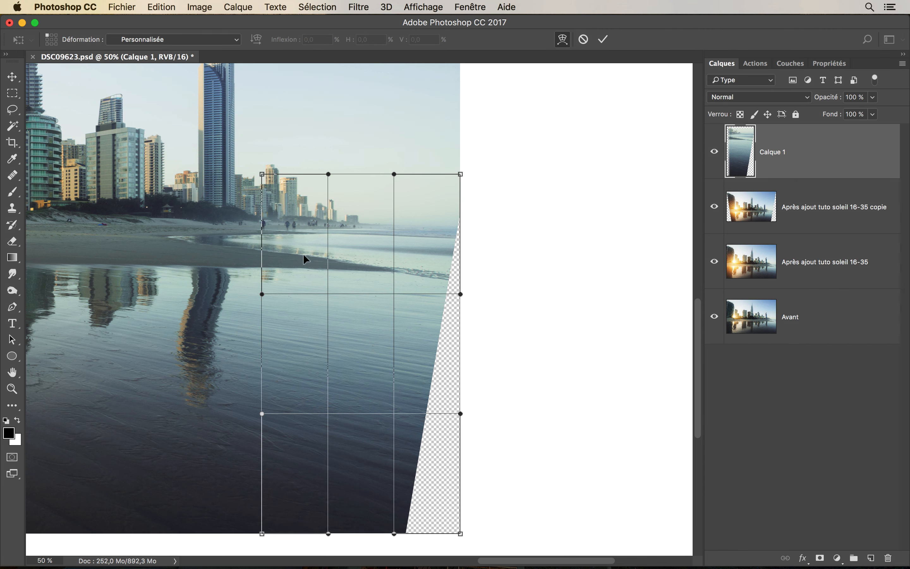
left_click_drag(461, 535, 609, 554)
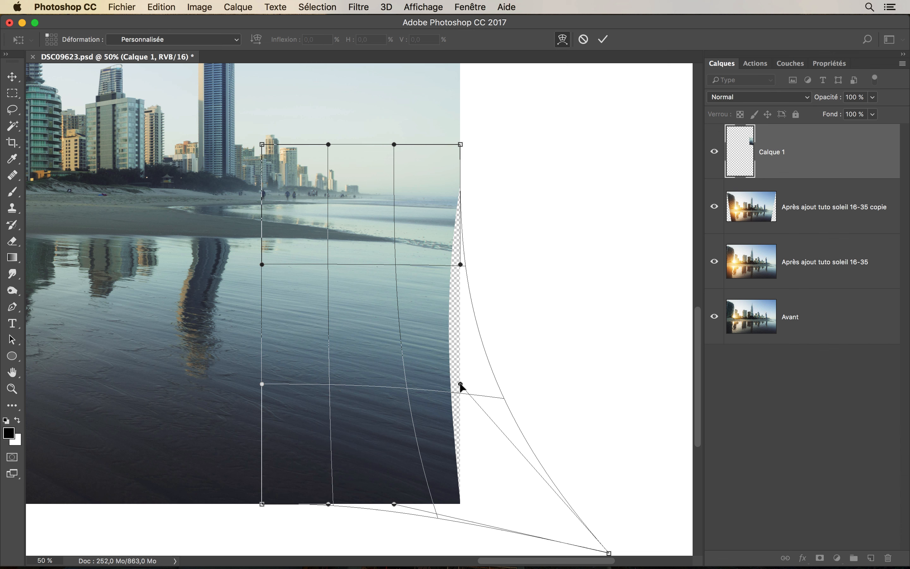
left_click_drag(461, 384, 498, 383)
left_click_drag(460, 265, 468, 262)
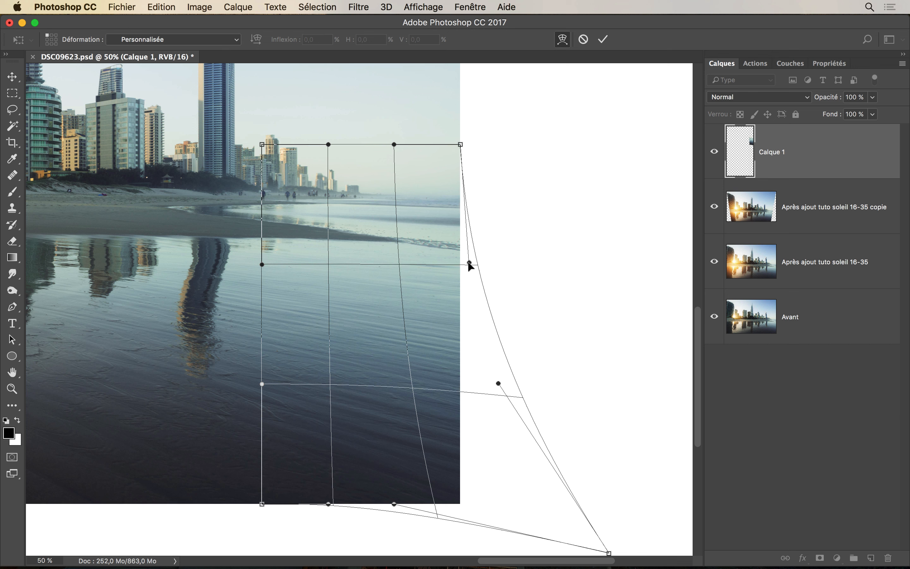
left_click(603, 39)
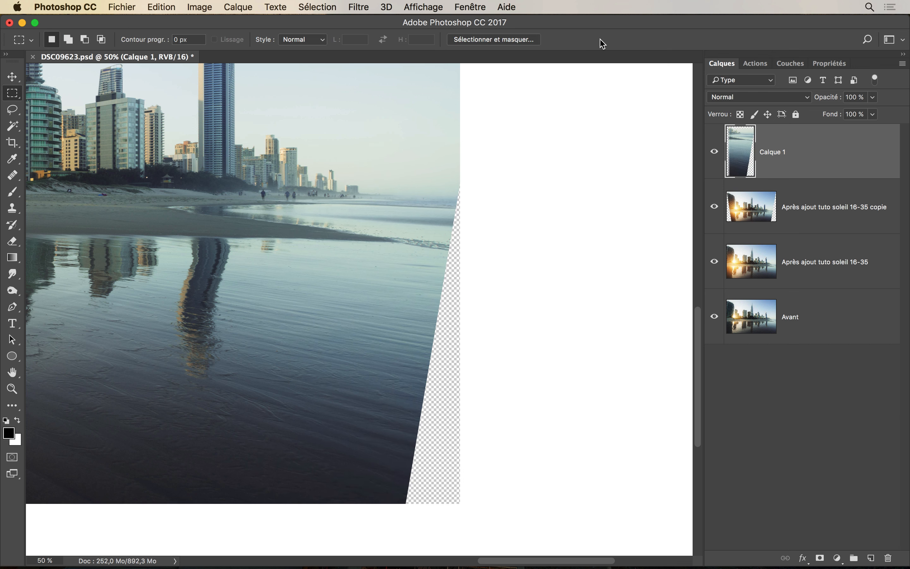
Step: Compare the lower-right area before and after the warp, checking the distant buildings for distortion
key("super+z")
key("super+z")
key("super+z")
key("super+z")
key("super+z")
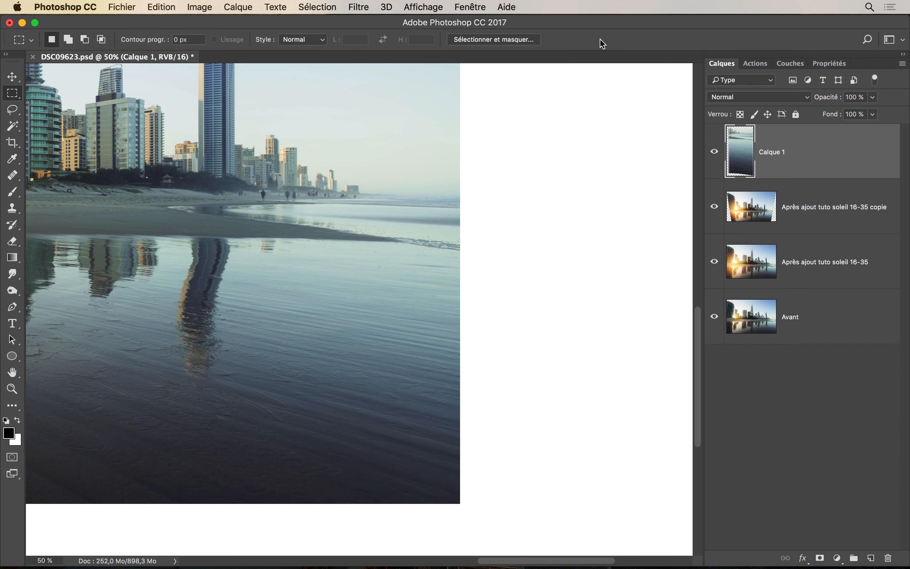
key("super+z")
key("super+z")
key("super+z")
key("super+z")
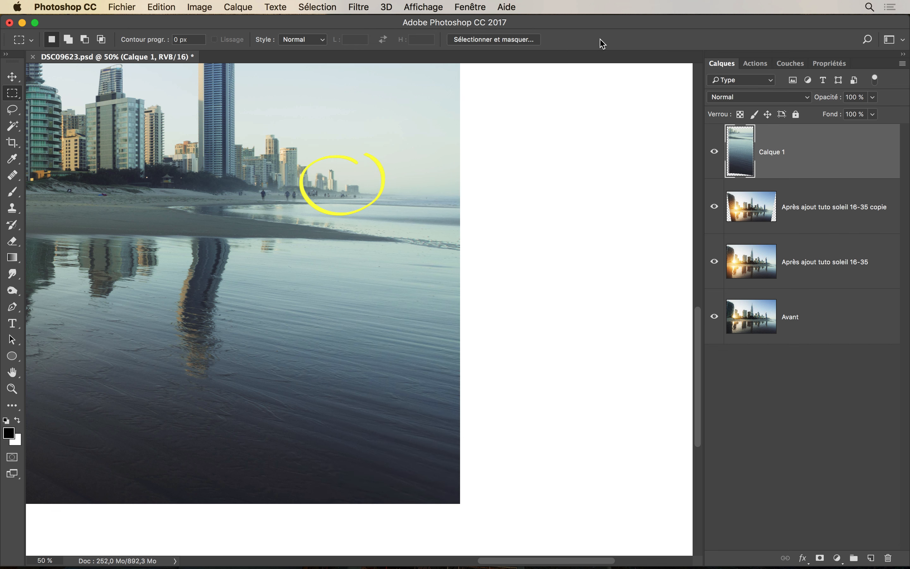
key("super+z")
key("super+z")
key("super+z")
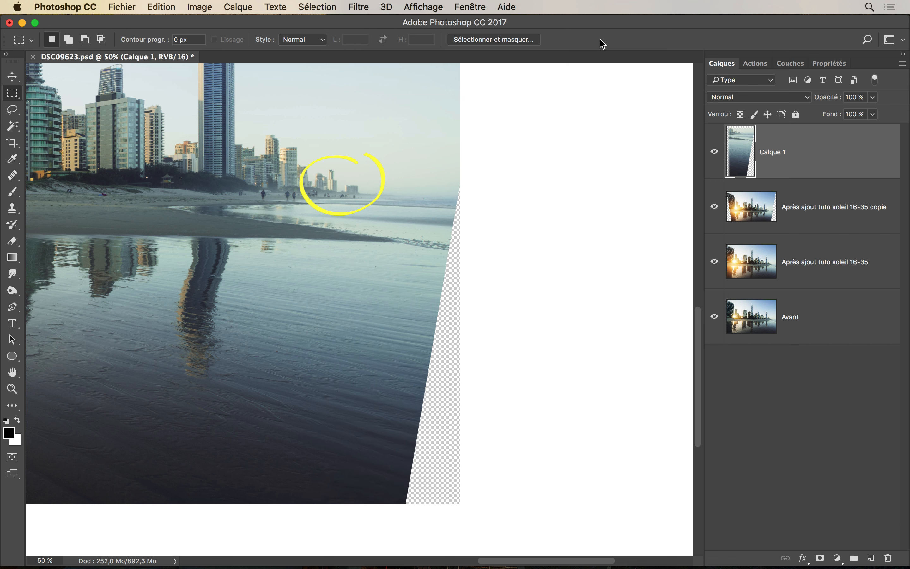
key("super+z")
key("super+z")
key("super+z")
key("super+z")
key("super+z")
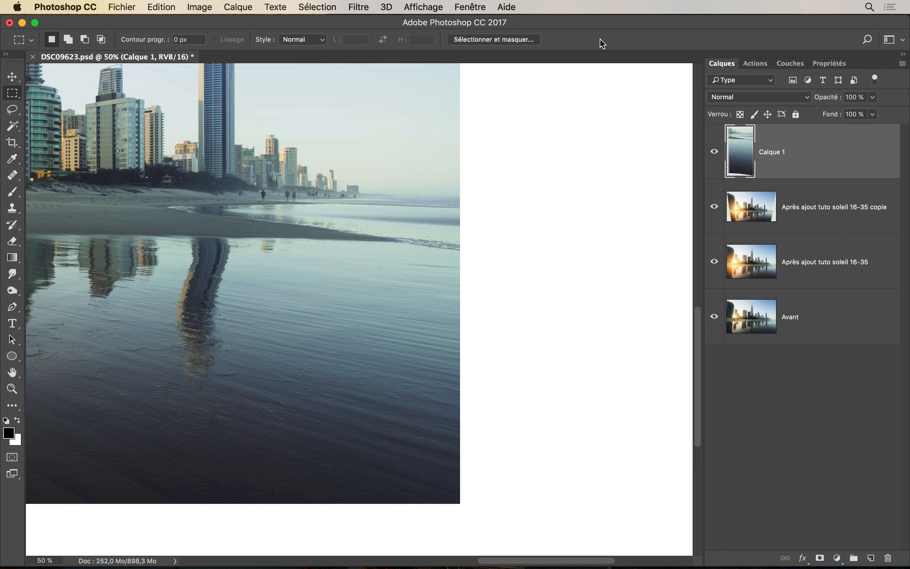
Step: Add a layer mask to the warped layer and paint black with a 405 px brush over the distant buildings on the horizon
left_click(820, 558)
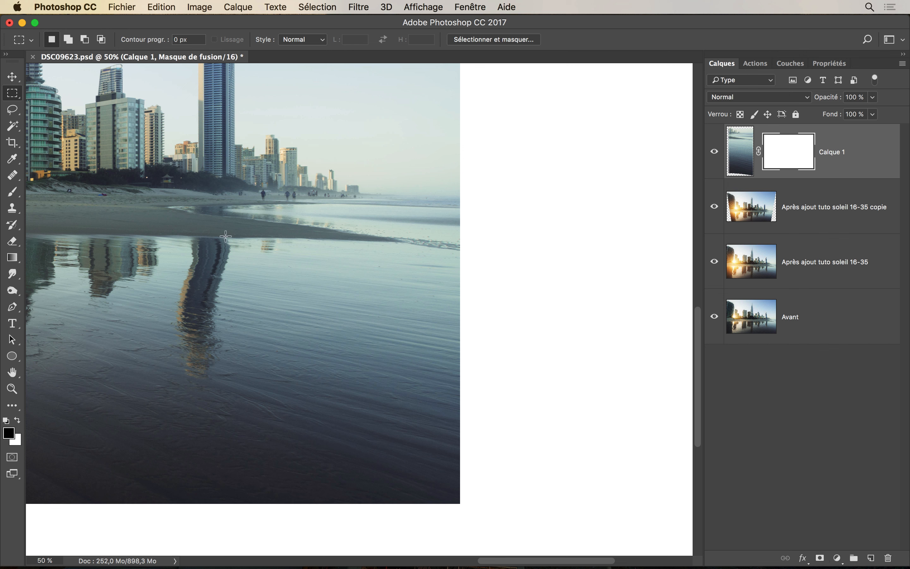
left_click(12, 192)
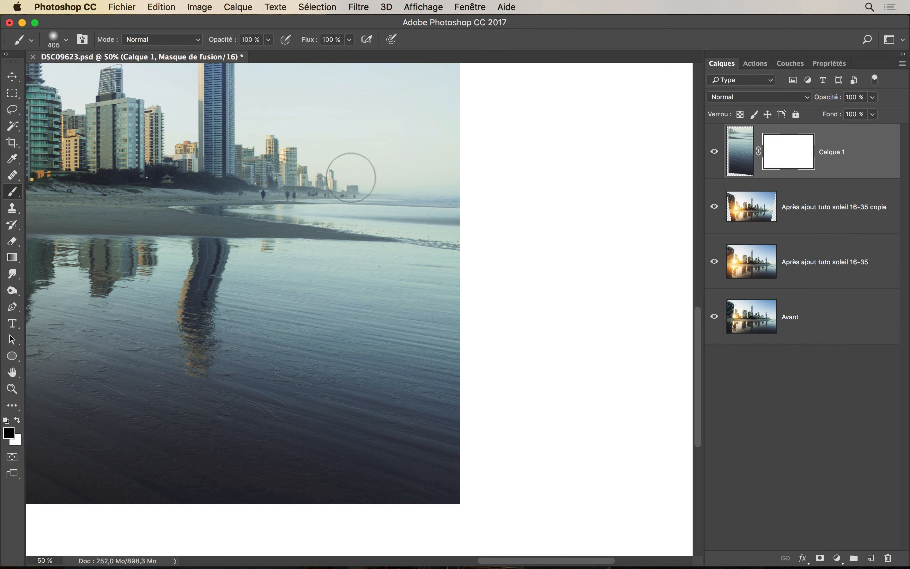
left_click_drag(352, 182, 301, 160)
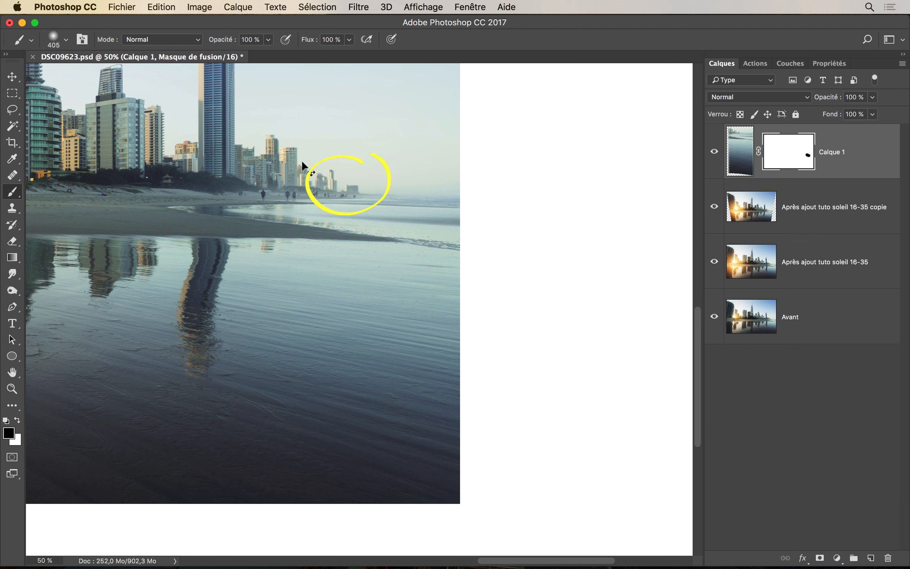
Step: Compare the distant buildings with and without the mask brush stroke by undoing and redoing it
key("super+z")
key("super+z")
key("super+z")
key("super+z")
key("super+z")
key("super+z")
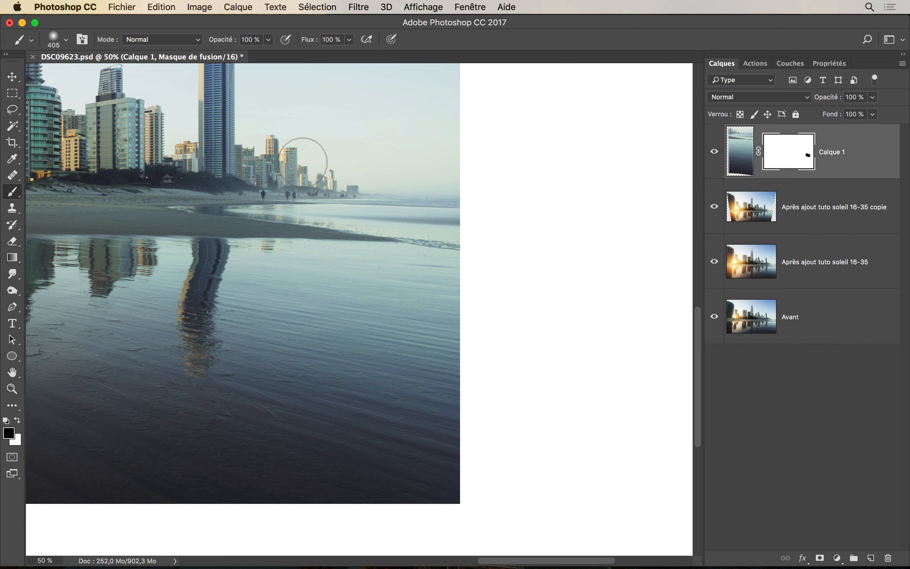
Step: Toggle the visibility of the masked Calque 1 layer to compare the lower-right corner before and after the fill
left_click(712, 152)
left_click(712, 152)
left_click(713, 152)
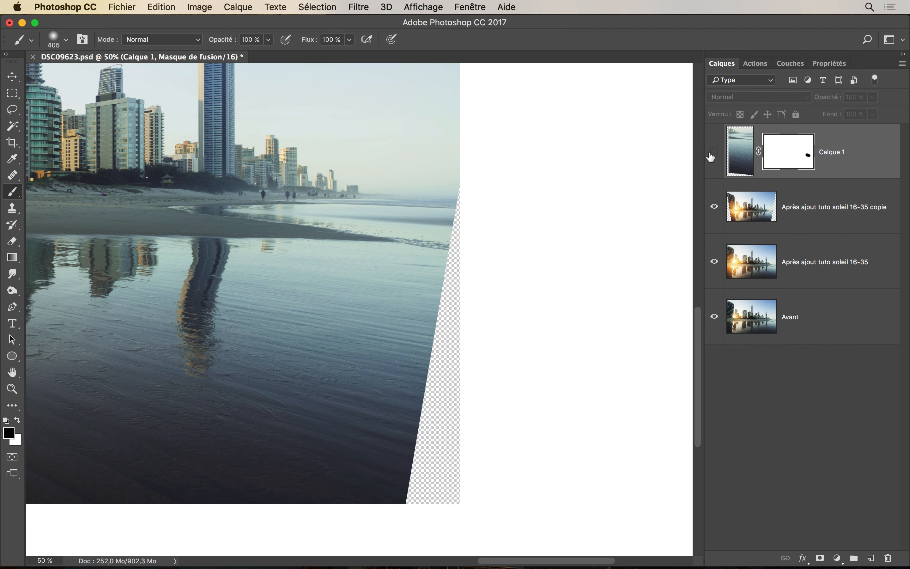
left_click(713, 152)
Step: Draw a rectangular selection over the photo's lower-left corner, covering the transparent triangle and the adjacent beach and water
left_click_drag(335, 201, 664, 193)
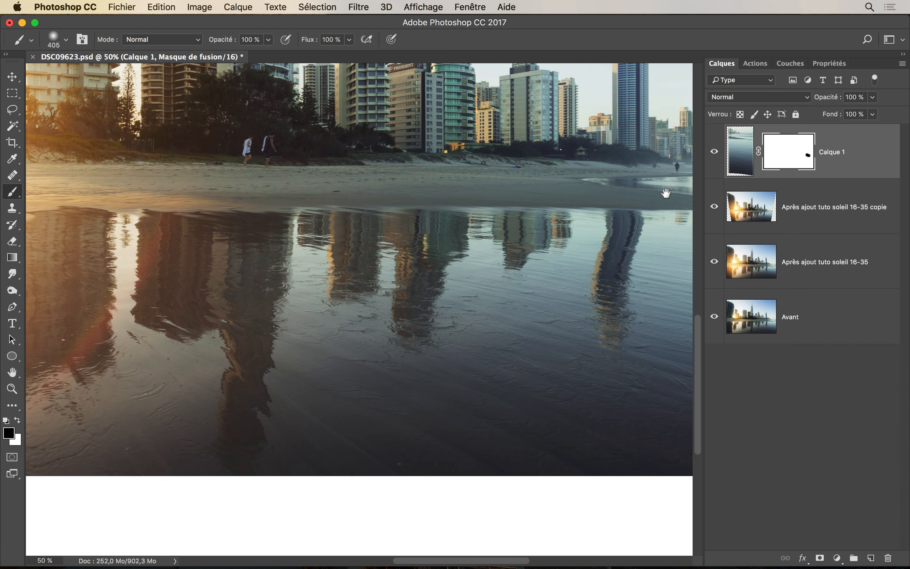
left_click_drag(220, 207, 402, 250)
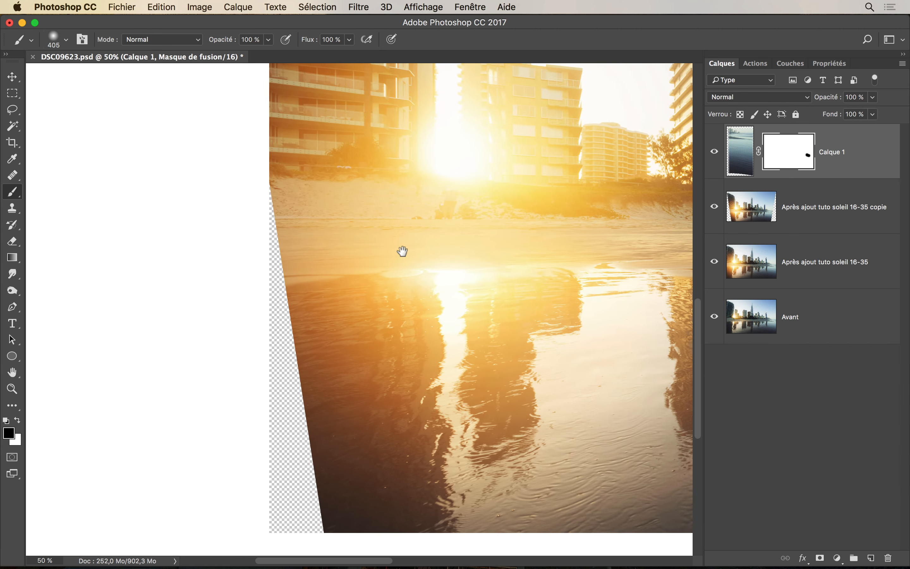
left_click(12, 93)
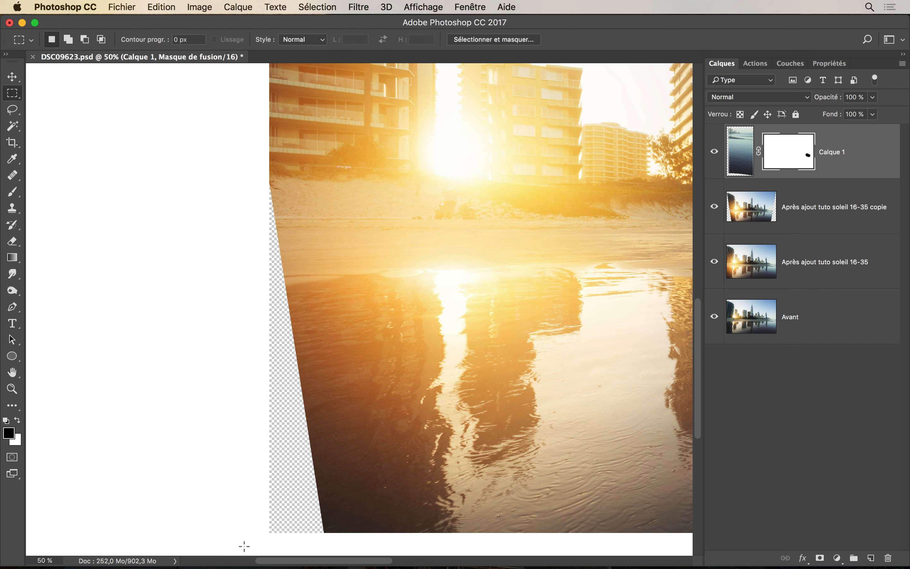
left_click_drag(245, 547, 459, 163)
Step: Feather the selection by 30 pixels and copy that area of the "Après ajout tuto soleil 16-35 copie" layer onto a new layer
right_click(393, 217)
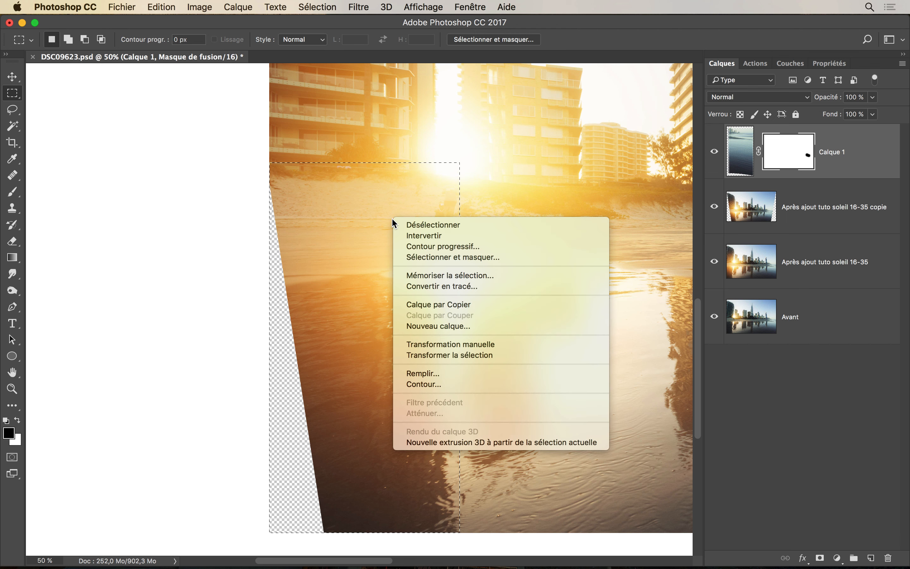
left_click(437, 247)
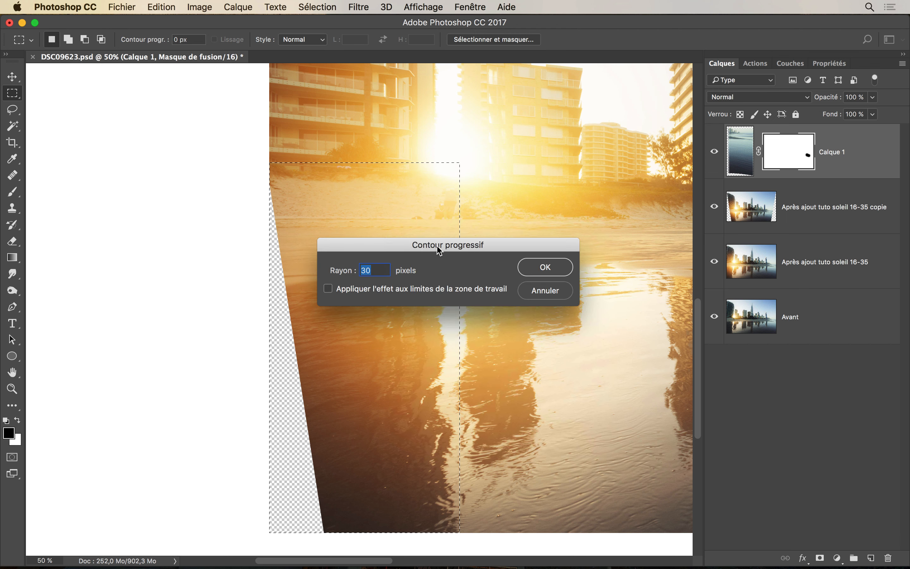
left_click(544, 267)
left_click(801, 218)
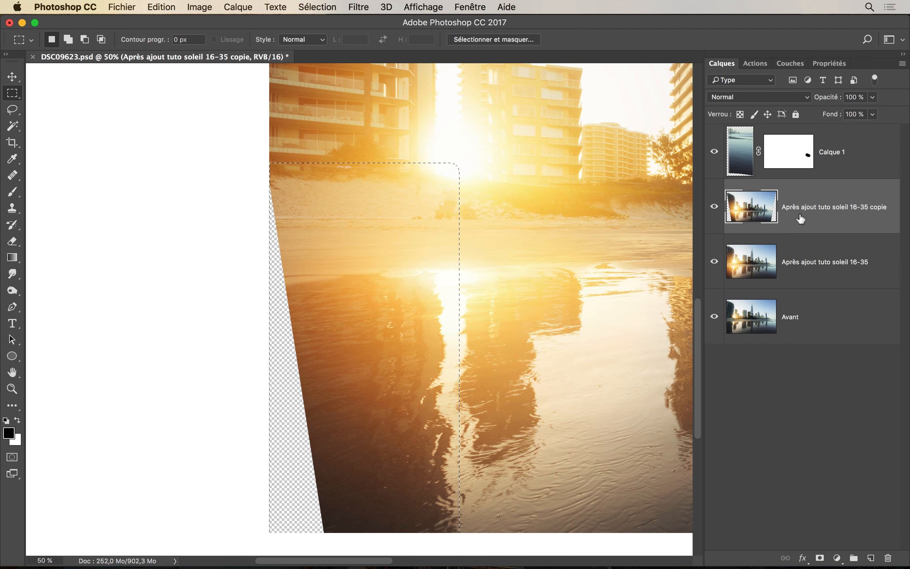
key("super+j")
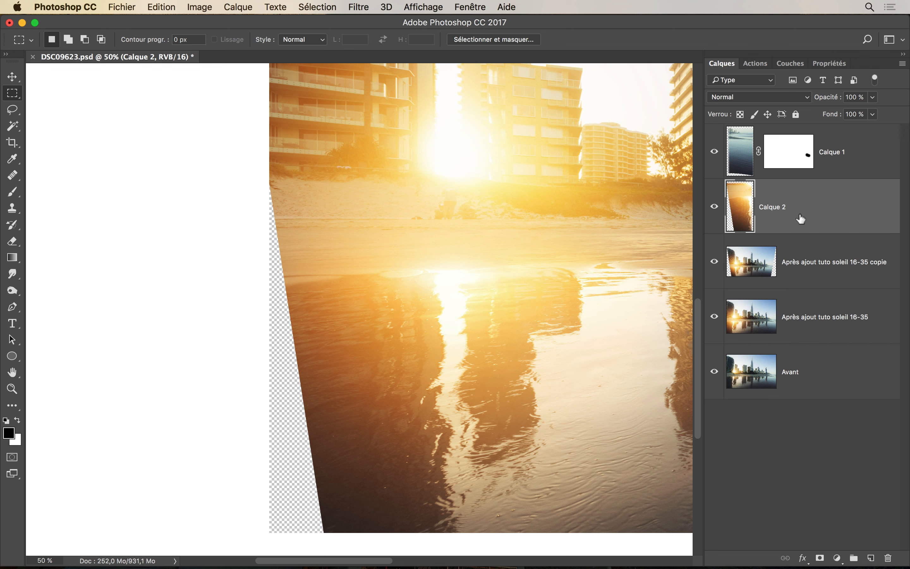
Step: Warp the copied layer by pulling its lower-left corner and left edge outward until the image covers the transparent triangle
key("super+t")
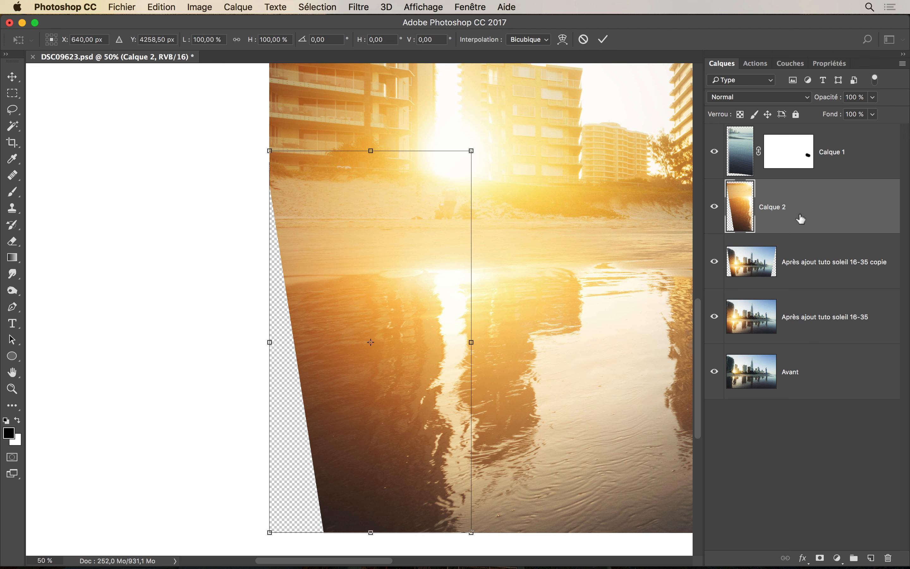
left_click(564, 42)
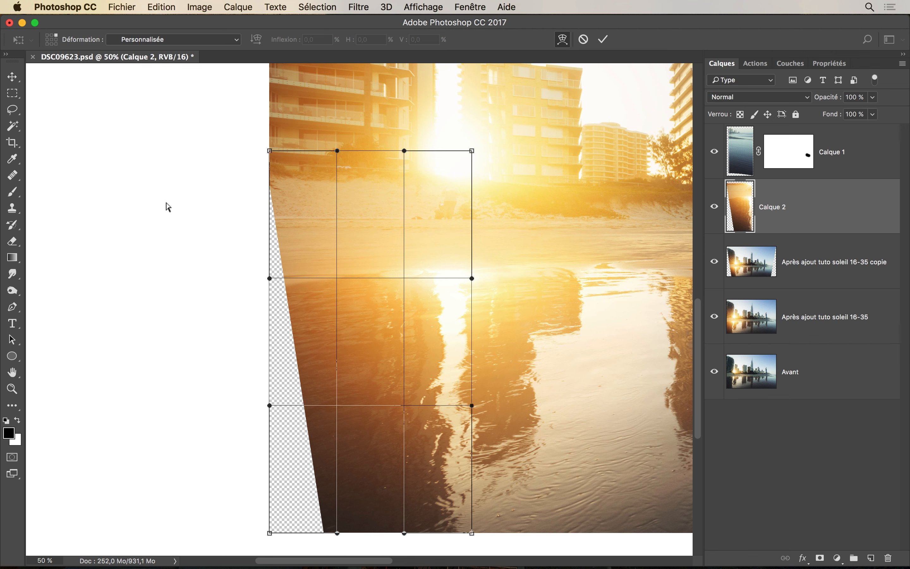
left_click_drag(269, 533, 128, 538)
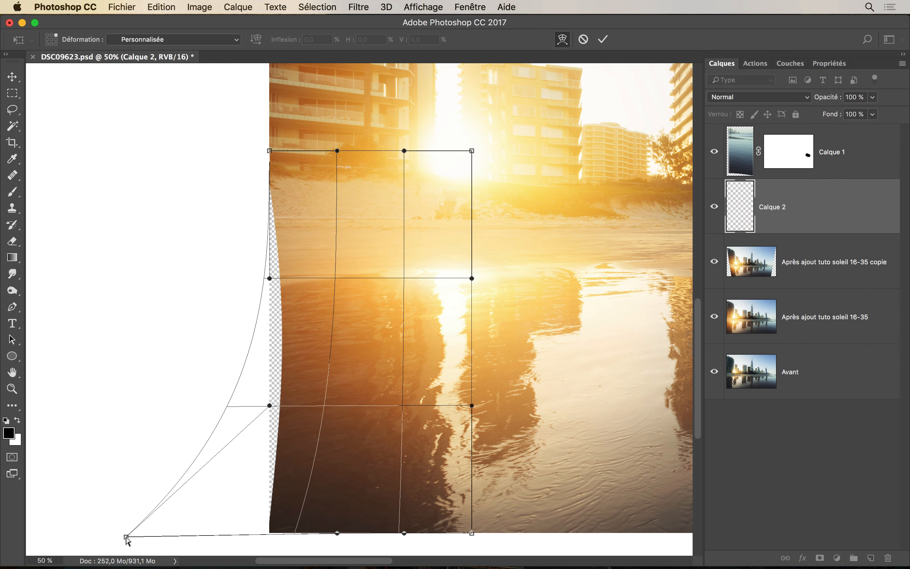
left_click_drag(264, 404, 217, 407)
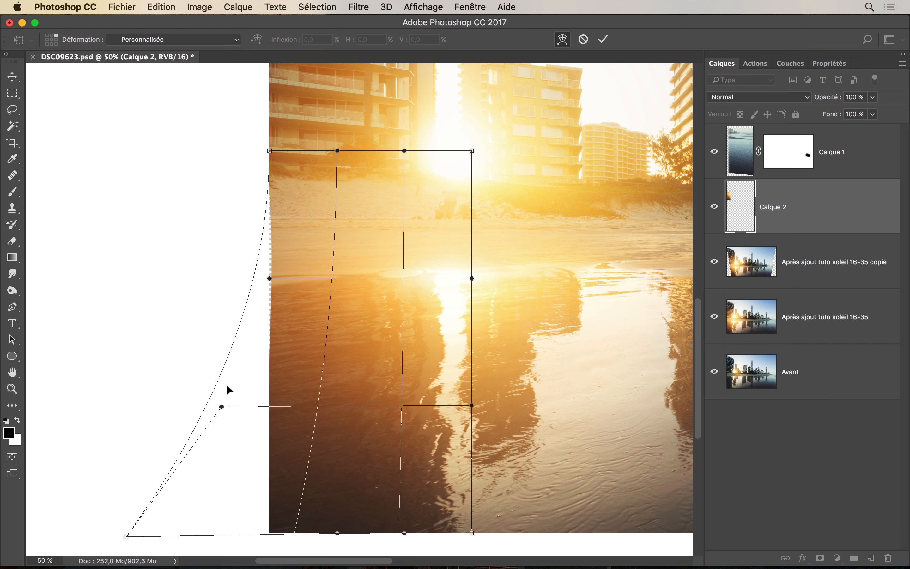
left_click_drag(269, 278, 259, 278)
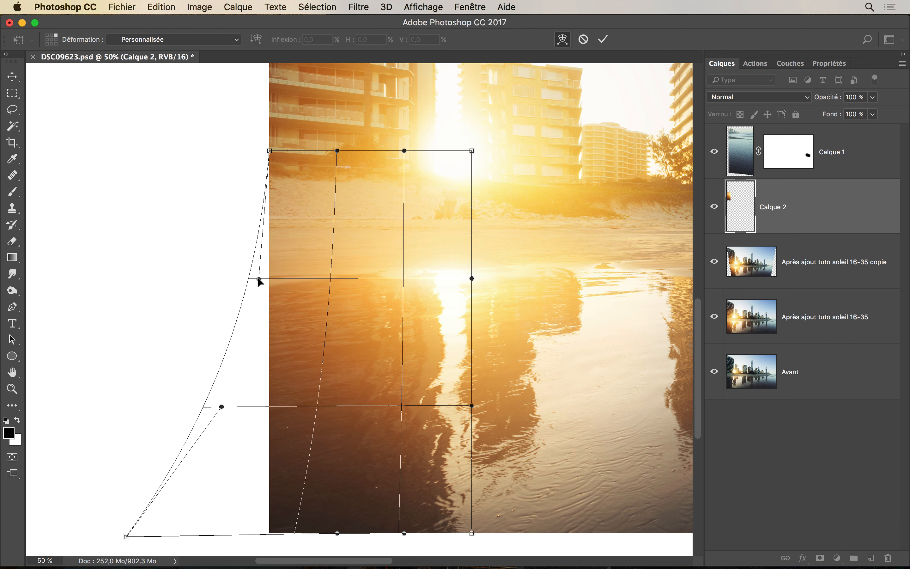
left_click(603, 39)
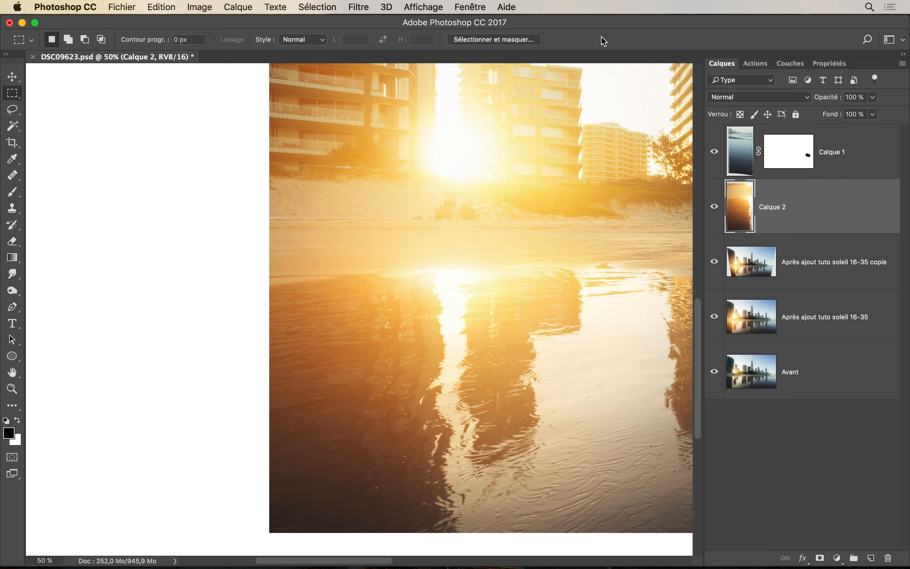
Step: Compare the lower-left corner before and after the warp, and the whole photo with and without both corner fills
key("super+z")
key("super+z")
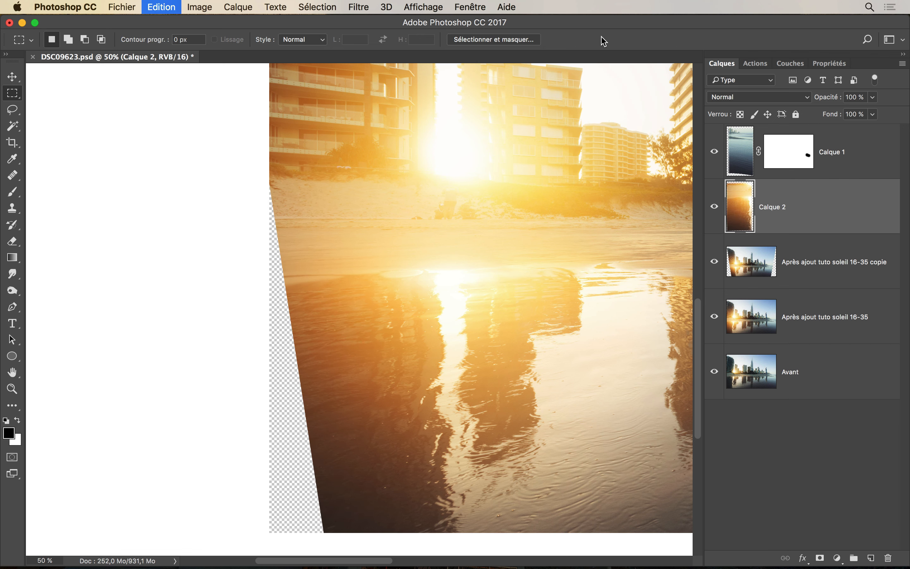
key("super+minus")
key("super+minus")
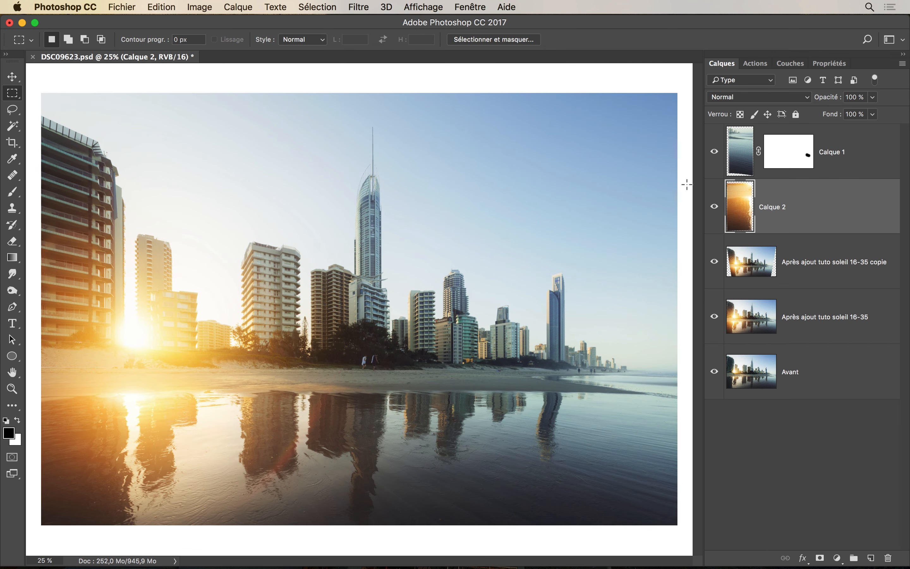
left_click(715, 265, "alt")
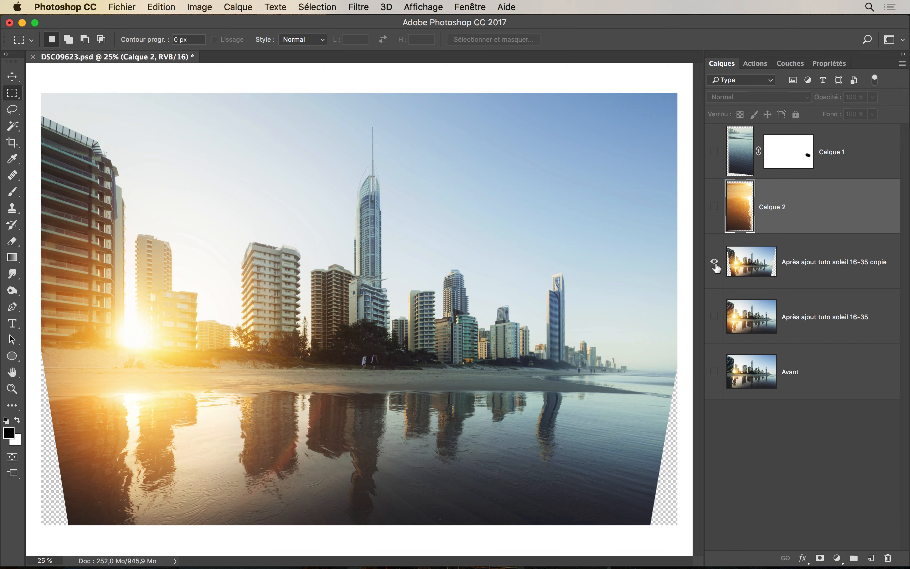
left_click(716, 265, "alt")
left_click(716, 265, "alt")
left_click(716, 265, "alt")
left_click(715, 265, "alt")
left_click(715, 265, "alt")
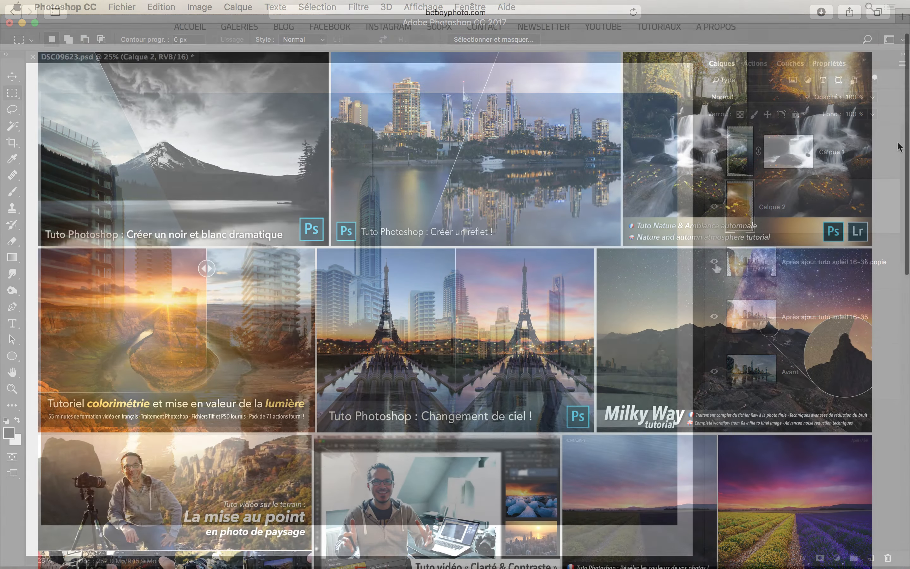
Step: Switch to the beboyphoto.com page in the browser and look through its gallery of photo tutorials
scroll(899, 147, "down", 5)
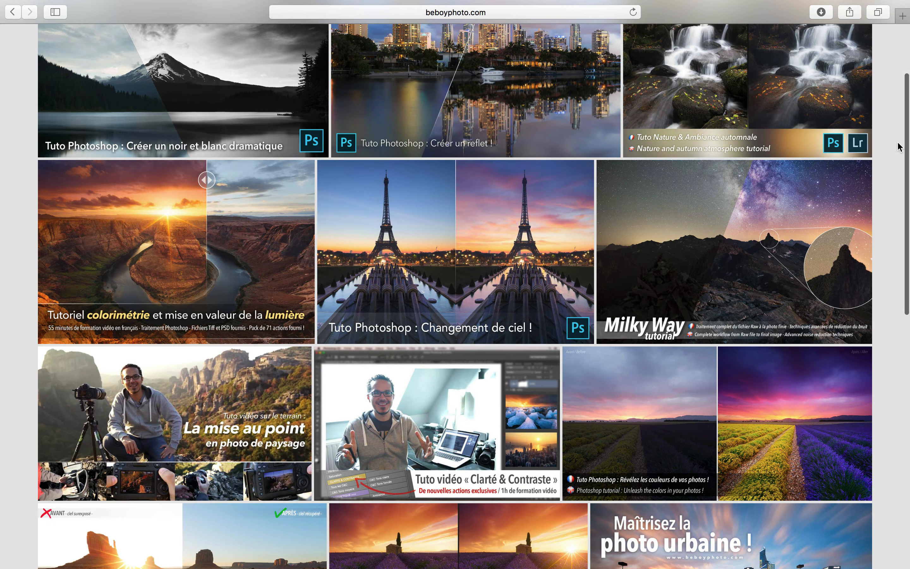
scroll(898, 147, "down", 3)
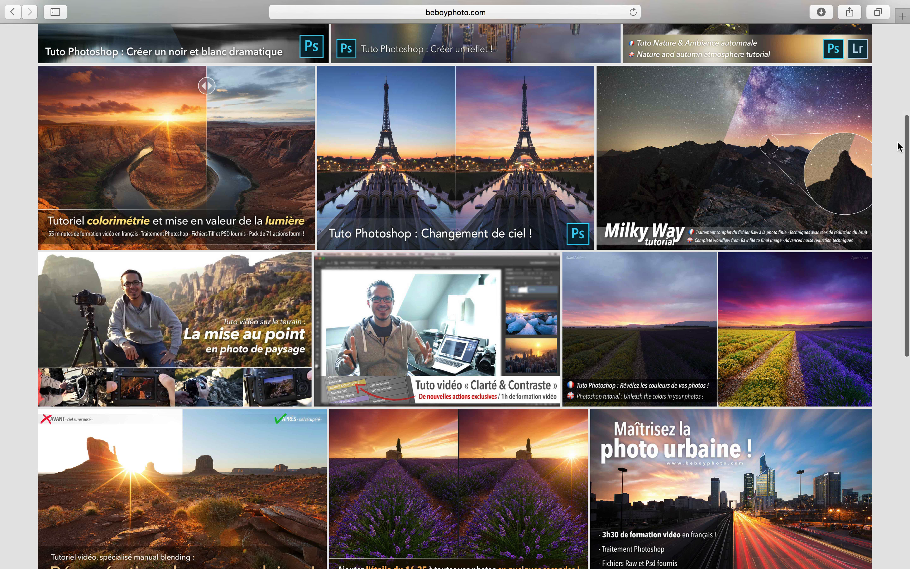
scroll(897, 147, "down", 4)
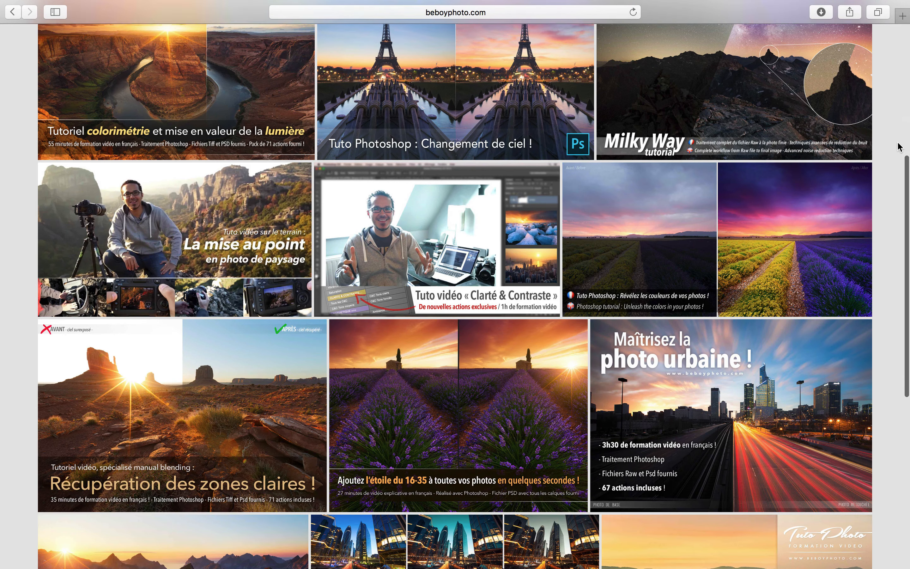
scroll(897, 146, "down", 4)
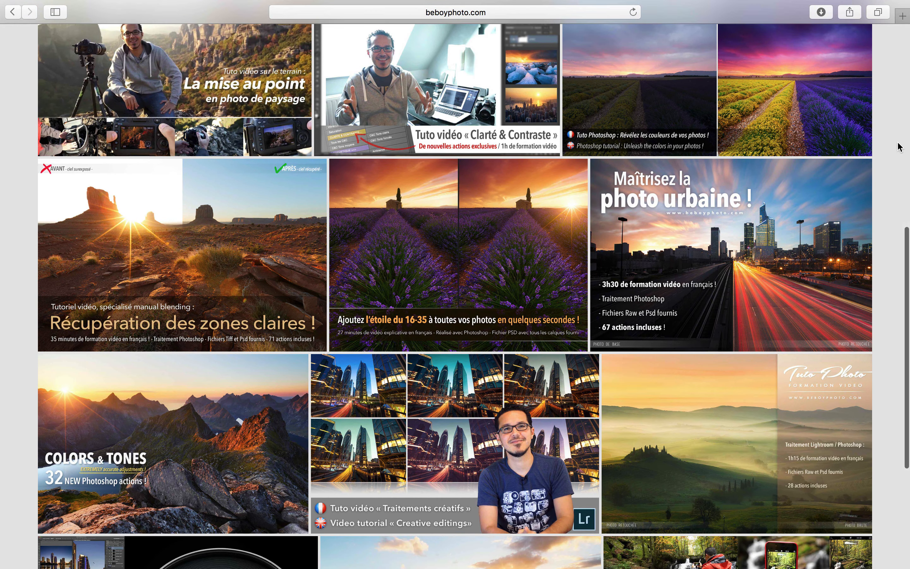
scroll(898, 147, "down", 6)
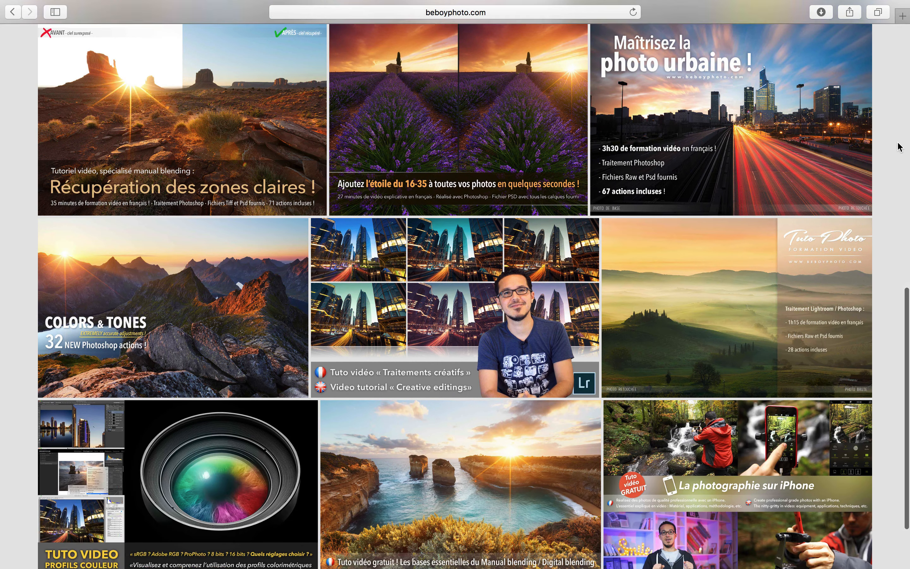